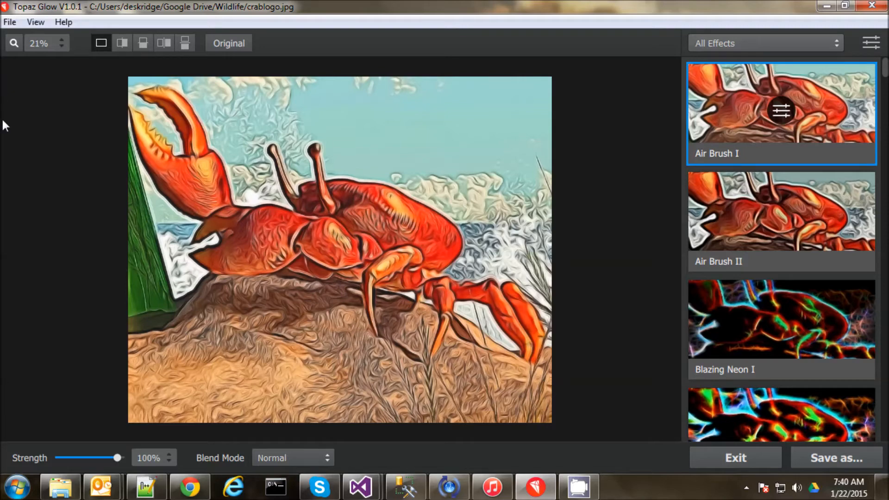
Step: Show the original crab image for comparison, and switch back to the Air Brush I result
{"action": "left_click", "coordinate": [14, 43]}
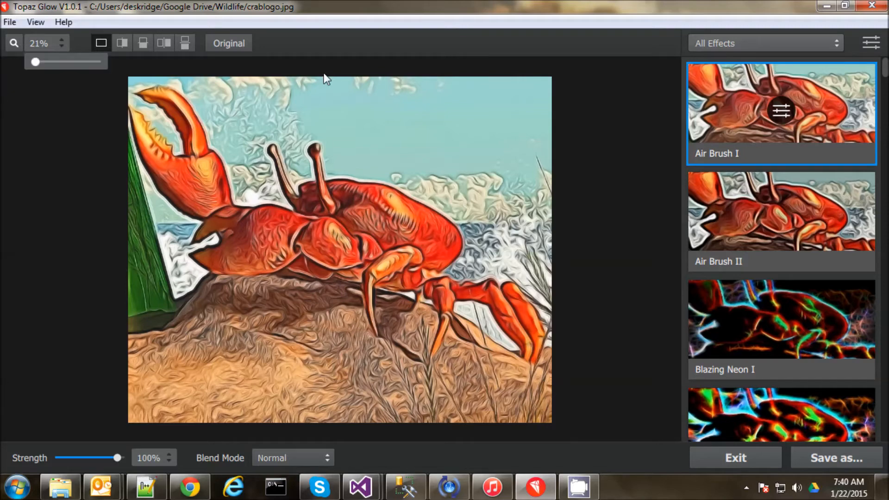
{"action": "left_click", "coordinate": [236, 43]}
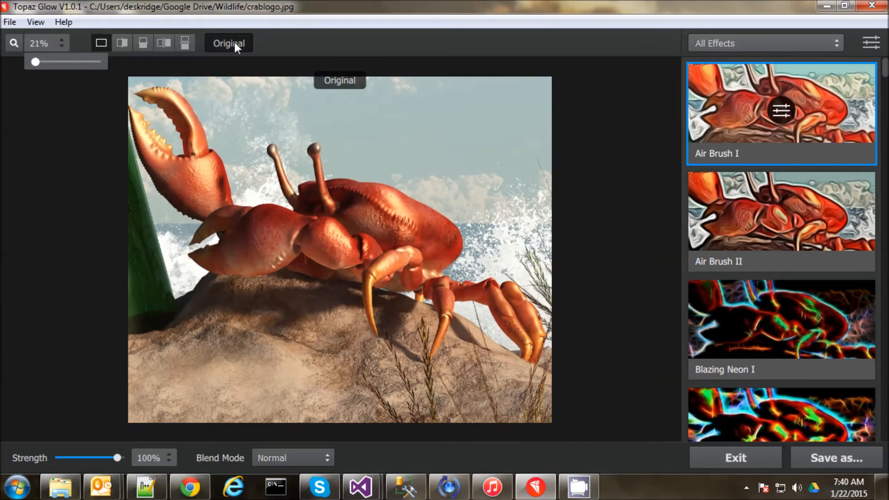
{"action": "left_click", "coordinate": [234, 43]}
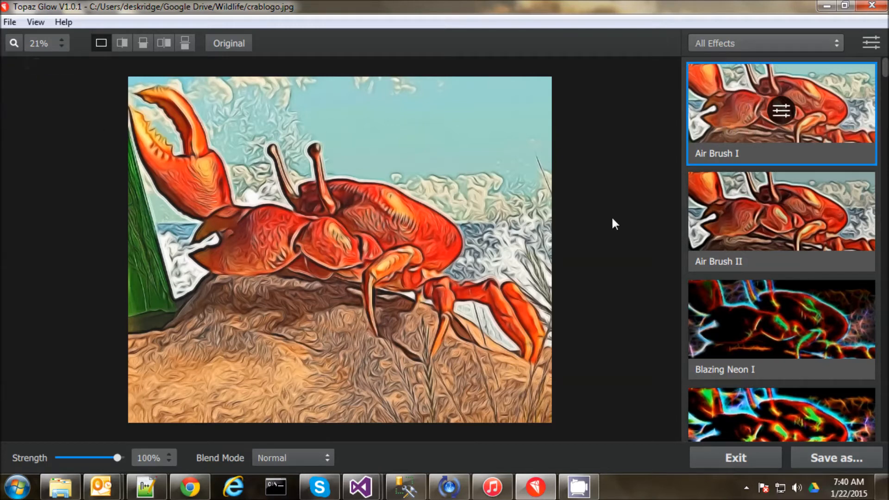
Step: Zoom the preview in to 25% and back out to 21%
{"action": "left_click", "coordinate": [16, 42]}
{"action": "left_click", "coordinate": [16, 42]}
{"action": "left_click", "coordinate": [17, 43]}
{"action": "mouse_move", "coordinate": [60, 46]}
{"action": "left_click", "coordinate": [43, 59]}
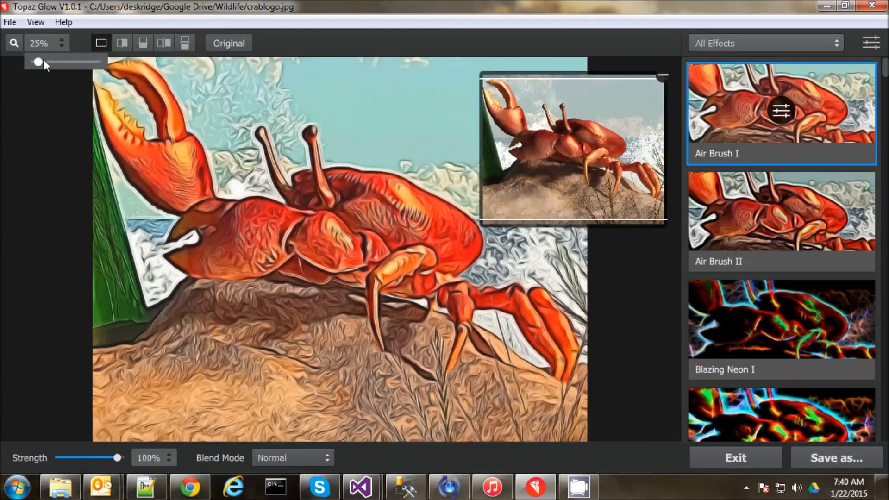
{"action": "mouse_move", "coordinate": [44, 60]}
{"action": "left_mouse_down"}
{"action": "mouse_move", "coordinate": [55, 61]}
{"action": "mouse_move", "coordinate": [35, 60]}
{"action": "left_mouse_up"}
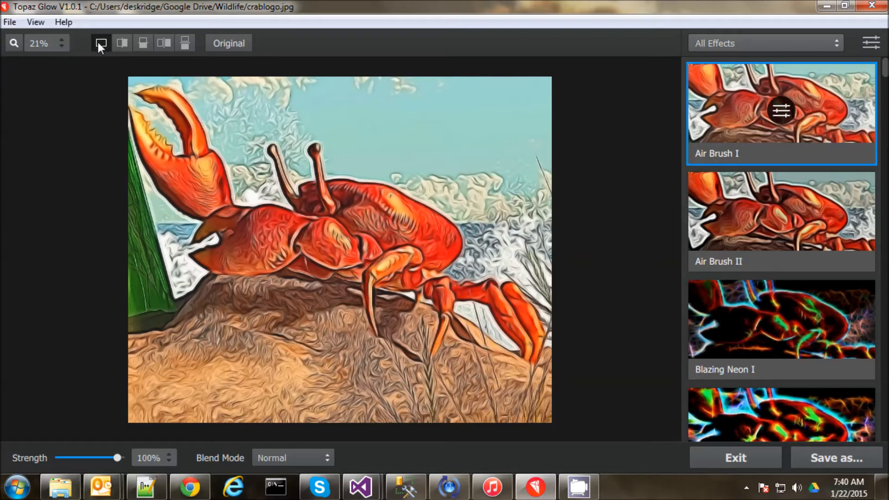
Step: Compare original and result in the vertical split, horizontal split, side-by-side and stacked views, and return to the single view
{"action": "left_click", "coordinate": [122, 43]}
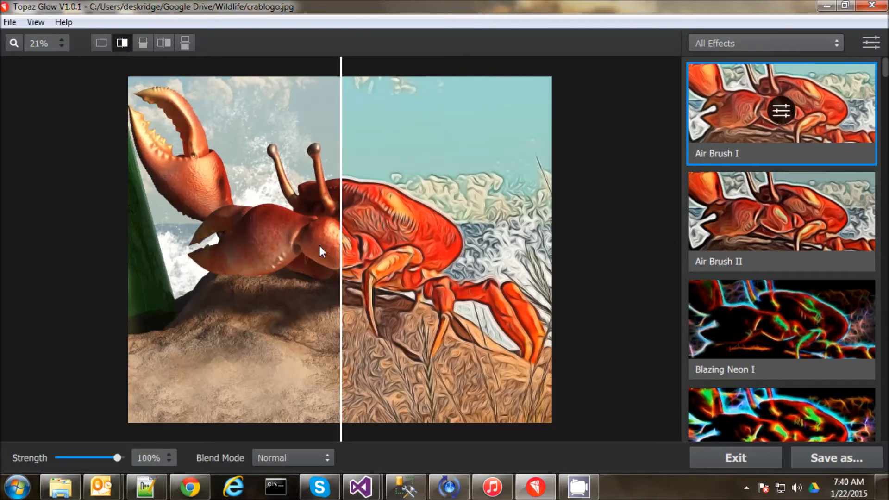
{"action": "mouse_move", "coordinate": [340, 283]}
{"action": "left_mouse_down"}
{"action": "mouse_move", "coordinate": [254, 285]}
{"action": "mouse_move", "coordinate": [389, 285]}
{"action": "mouse_move", "coordinate": [332, 293]}
{"action": "left_mouse_up"}
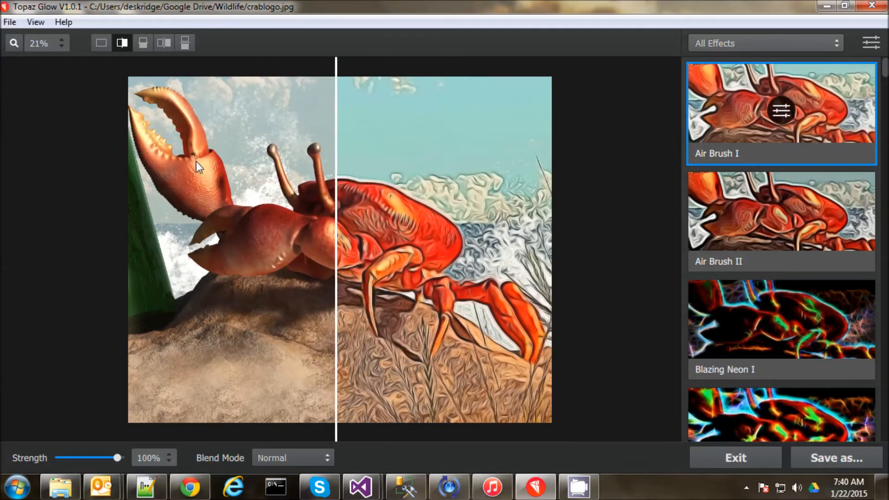
{"action": "left_click", "coordinate": [145, 44]}
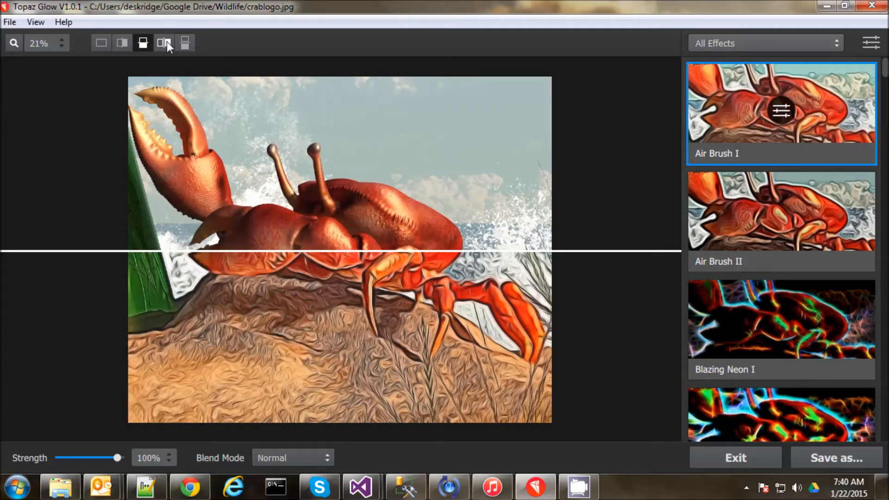
{"action": "left_click", "coordinate": [166, 41]}
{"action": "left_click", "coordinate": [184, 43]}
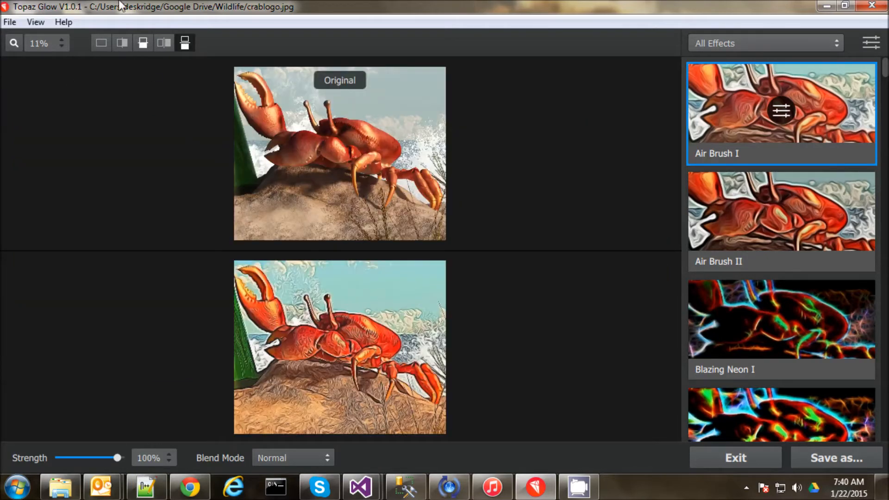
{"action": "left_click", "coordinate": [98, 43]}
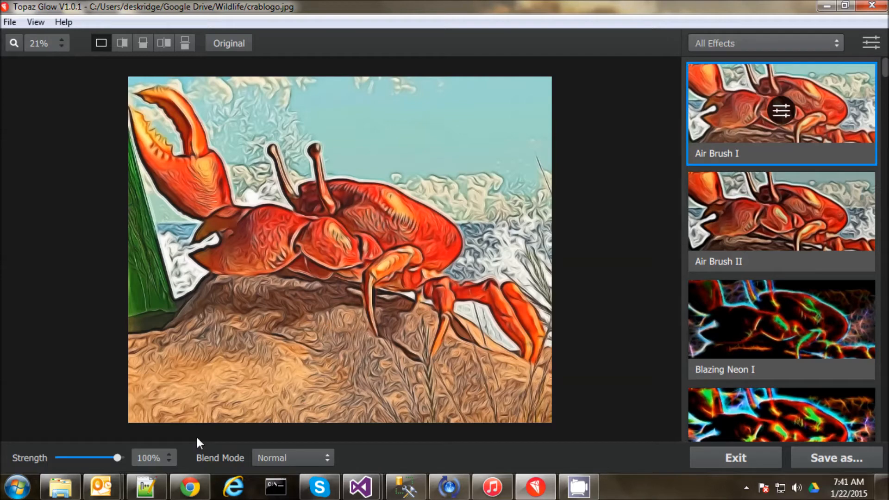
Step: Try the effect at 50% strength and restore it to 100%
{"action": "left_click_drag", "start_coordinate": [118, 459], "coordinate": [90, 456]}
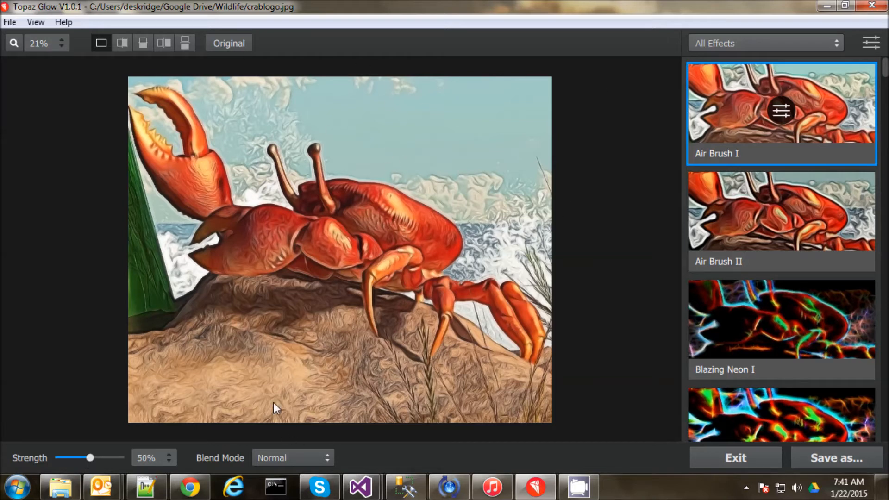
{"action": "mouse_move", "coordinate": [89, 459]}
{"action": "left_mouse_down"}
{"action": "mouse_move", "coordinate": [39, 460]}
{"action": "mouse_move", "coordinate": [146, 457]}
{"action": "left_mouse_up"}
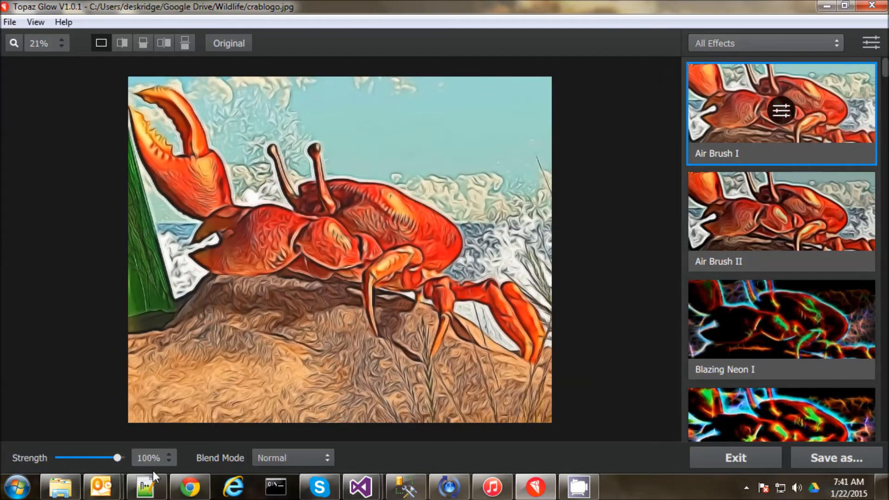
Step: Try the Multiply, Screen and Overlay blend modes on the effect, and return the blend mode to Normal
{"action": "left_click", "coordinate": [307, 458]}
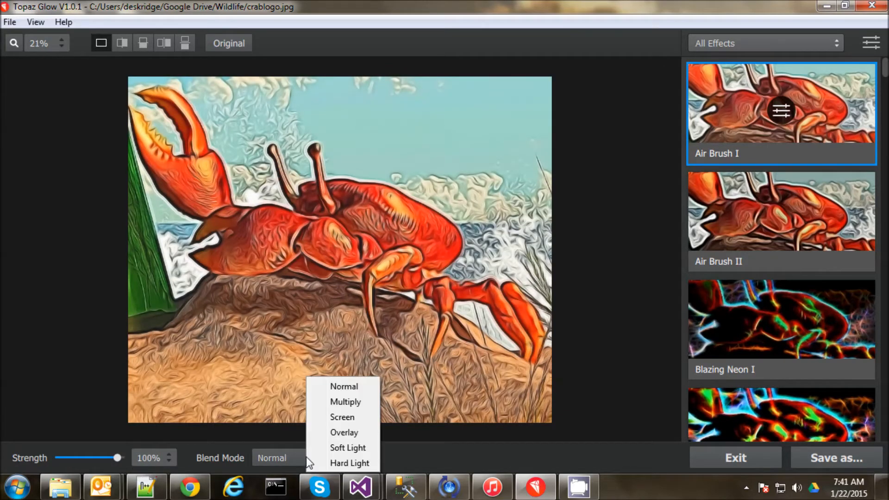
{"action": "left_click", "coordinate": [330, 402]}
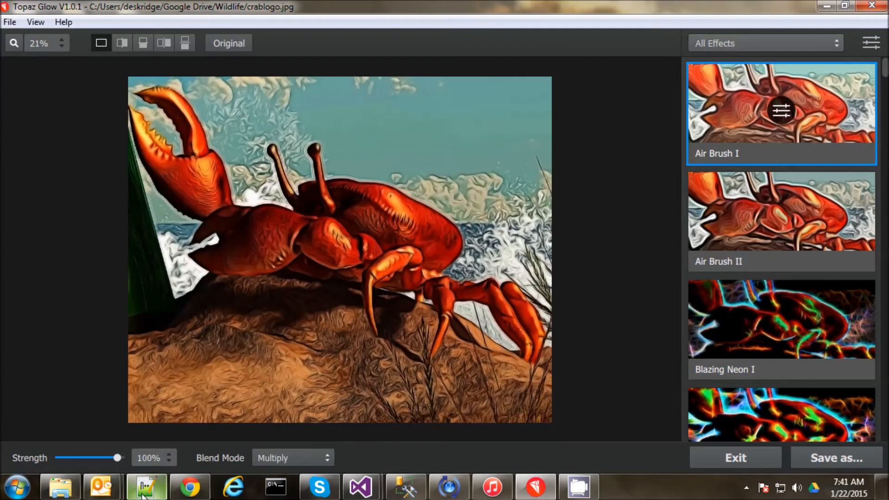
{"action": "left_click_drag", "start_coordinate": [117, 456], "coordinate": [143, 458]}
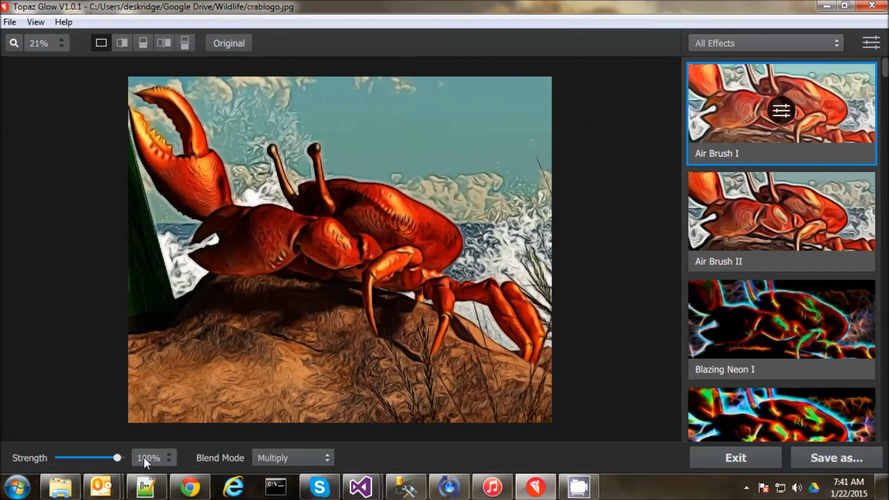
{"action": "left_click", "coordinate": [296, 460]}
{"action": "left_click", "coordinate": [336, 418]}
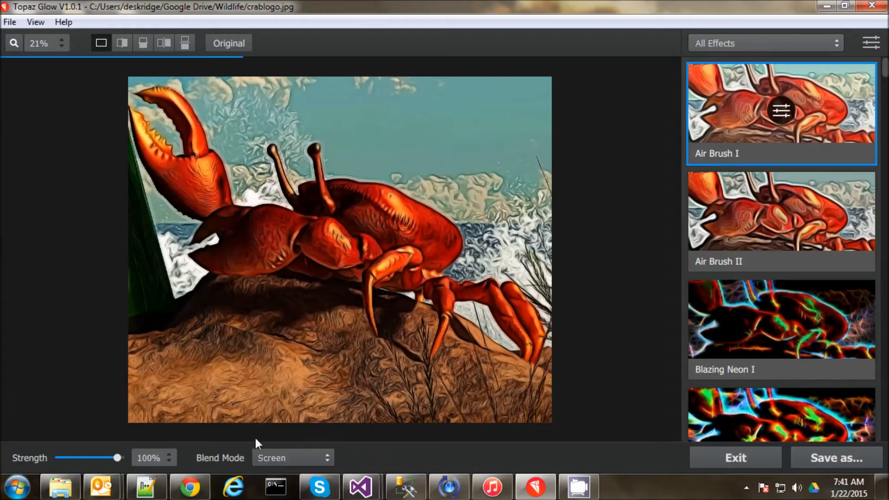
{"action": "left_click", "coordinate": [327, 459]}
{"action": "left_click", "coordinate": [350, 433]}
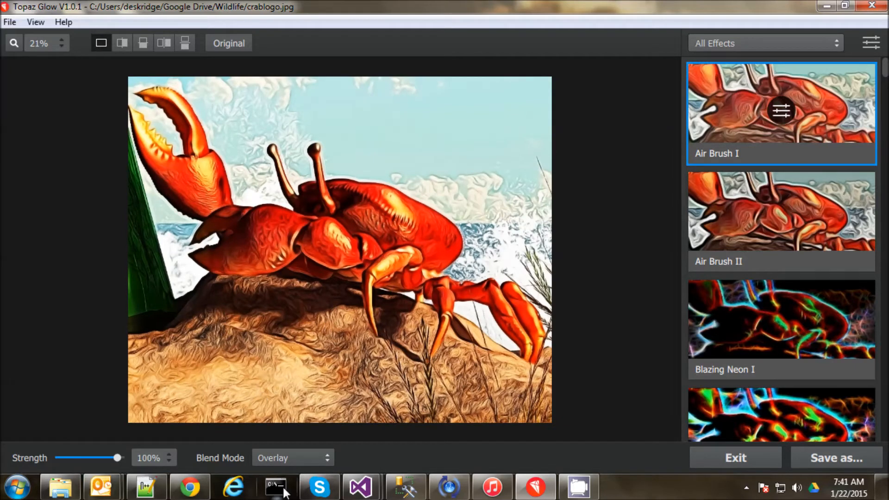
{"action": "left_click", "coordinate": [274, 459]}
{"action": "left_click", "coordinate": [304, 386]}
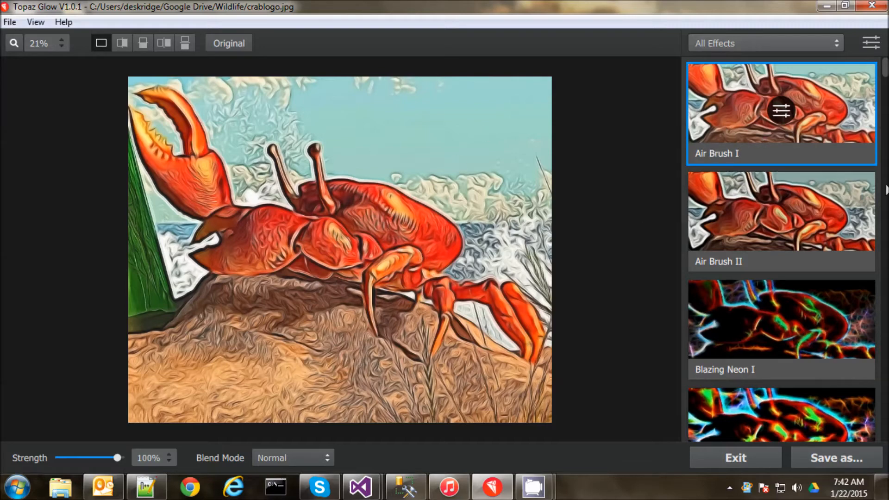
Step: Apply the Blazing Neon I effect to the crab image
{"action": "scroll", "coordinate": [765, 312], "scroll_direction": "down", "scroll_amount": 2}
{"action": "scroll", "coordinate": [763, 313], "scroll_direction": "down", "scroll_amount": 1}
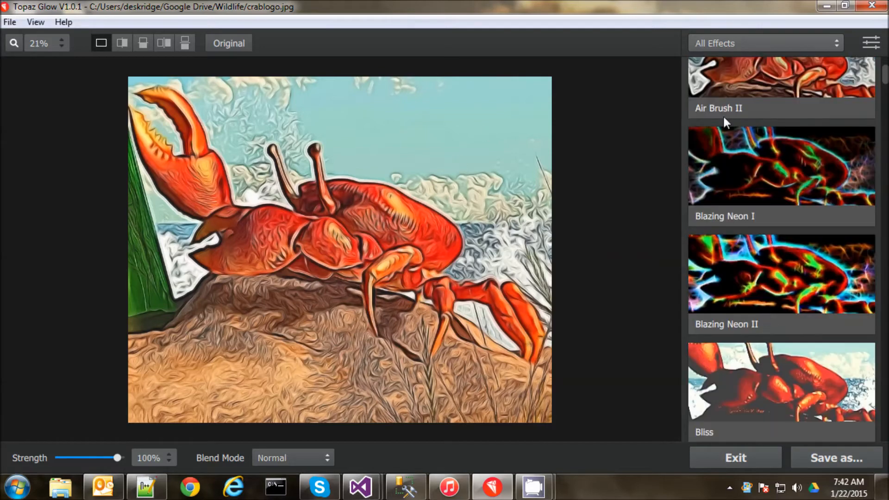
{"action": "left_click", "coordinate": [740, 174]}
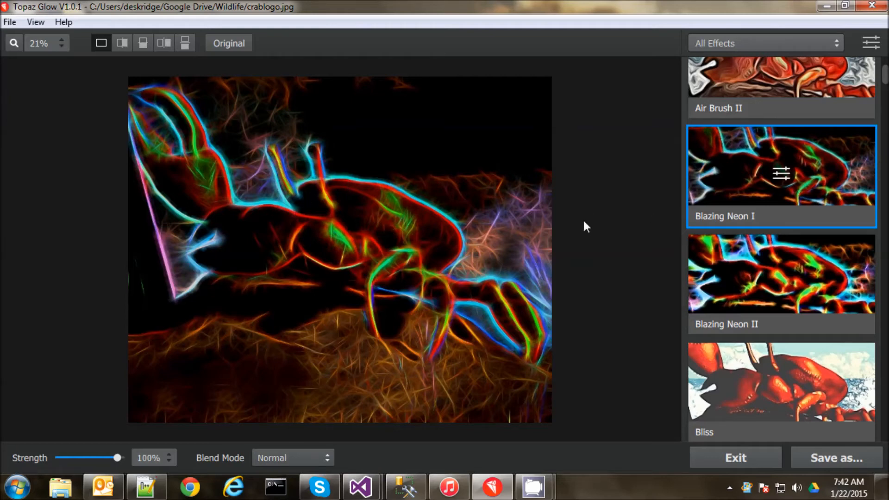
Step: Find the Brilliant on Black II effect and apply it to the crab image
{"action": "scroll", "coordinate": [706, 297], "scroll_direction": "down", "scroll_amount": 8}
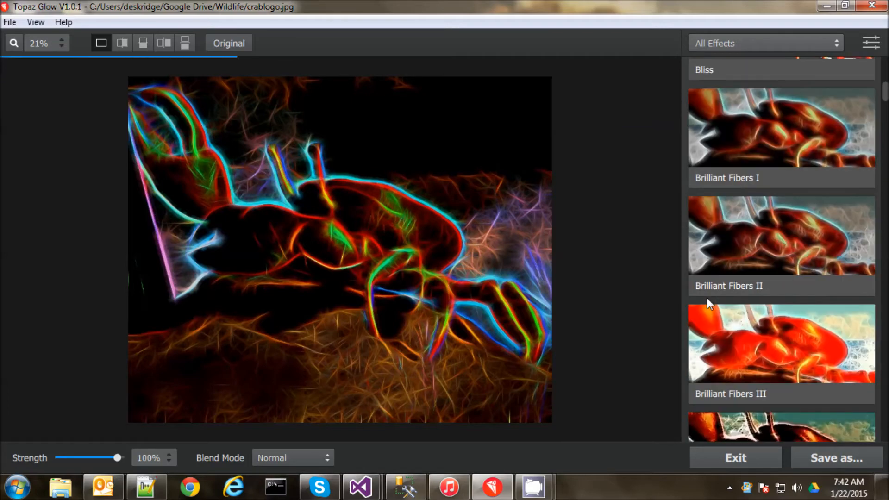
{"action": "scroll", "coordinate": [769, 370], "scroll_direction": "down", "scroll_amount": 3}
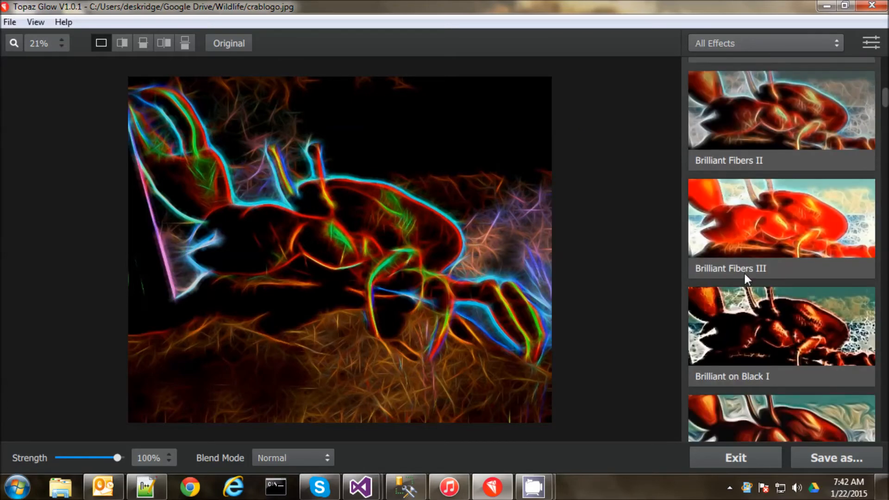
{"action": "scroll", "coordinate": [741, 287], "scroll_direction": "down", "scroll_amount": 5}
{"action": "left_click", "coordinate": [733, 215]}
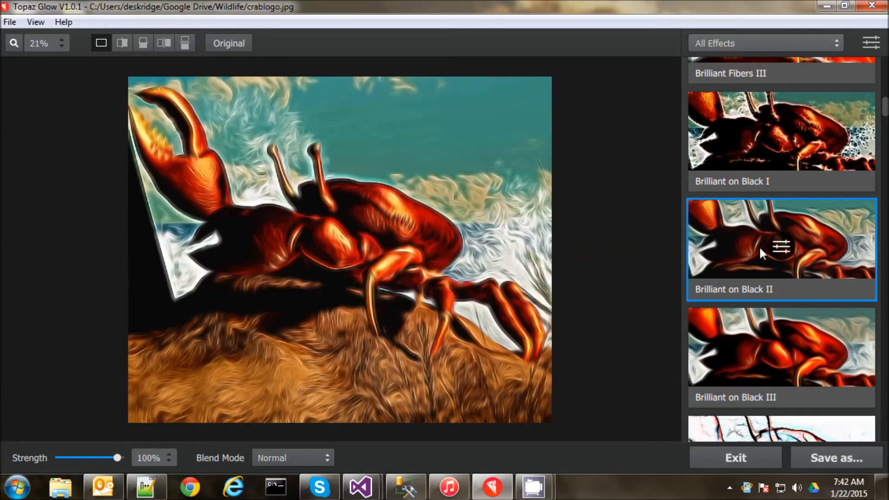
Step: View the Neon effects category, switch to Liquid Designs, and apply its Air Brush I effect to the image
{"action": "left_click", "coordinate": [806, 41]}
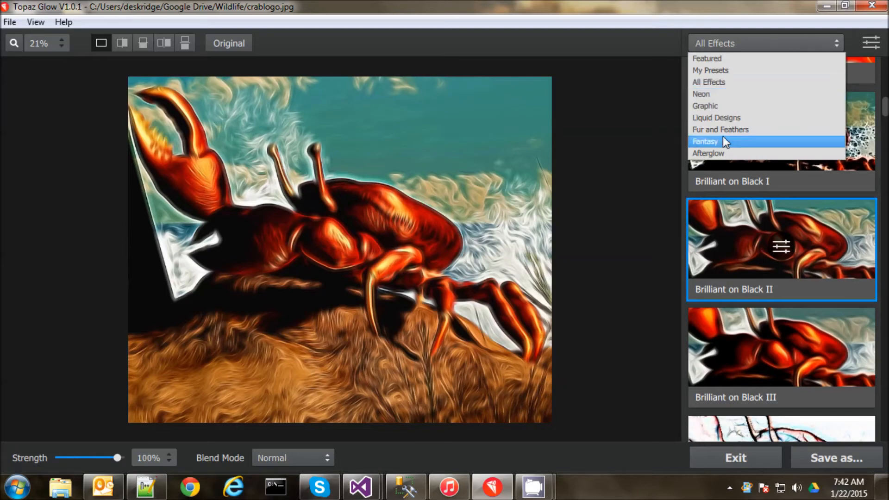
{"action": "left_click", "coordinate": [711, 93]}
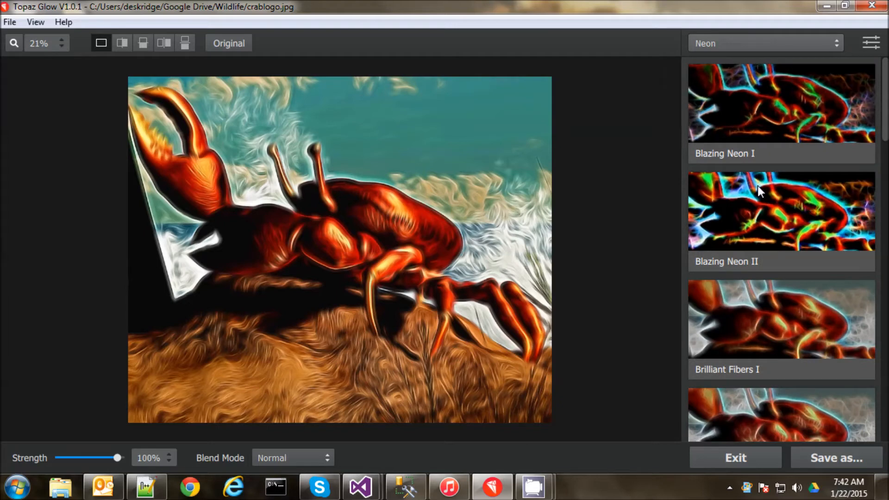
{"action": "left_click", "coordinate": [726, 42]}
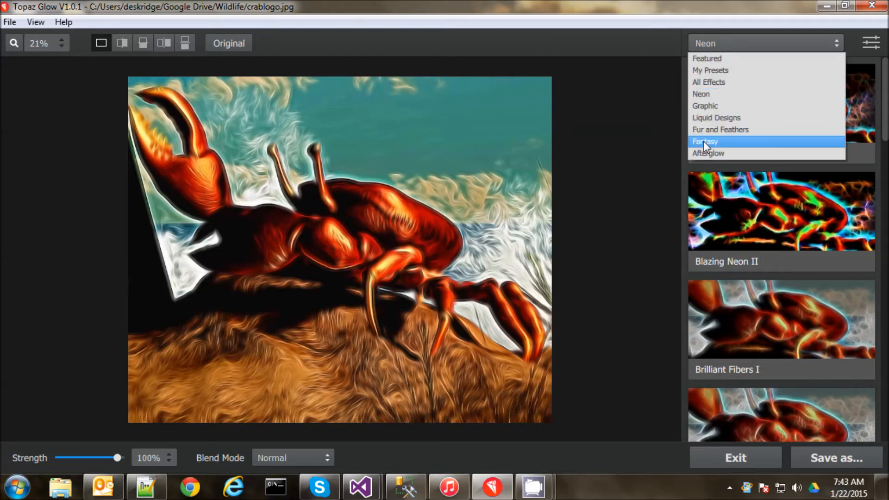
{"action": "left_click", "coordinate": [714, 118]}
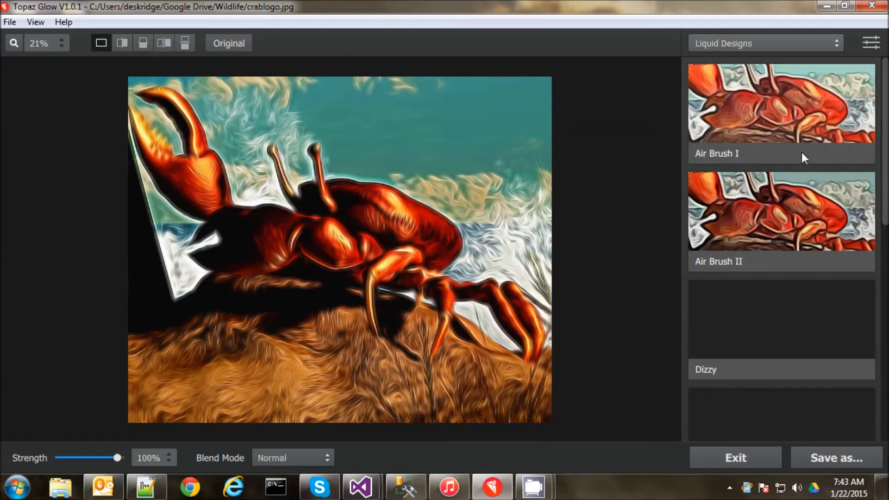
{"action": "left_click", "coordinate": [749, 112]}
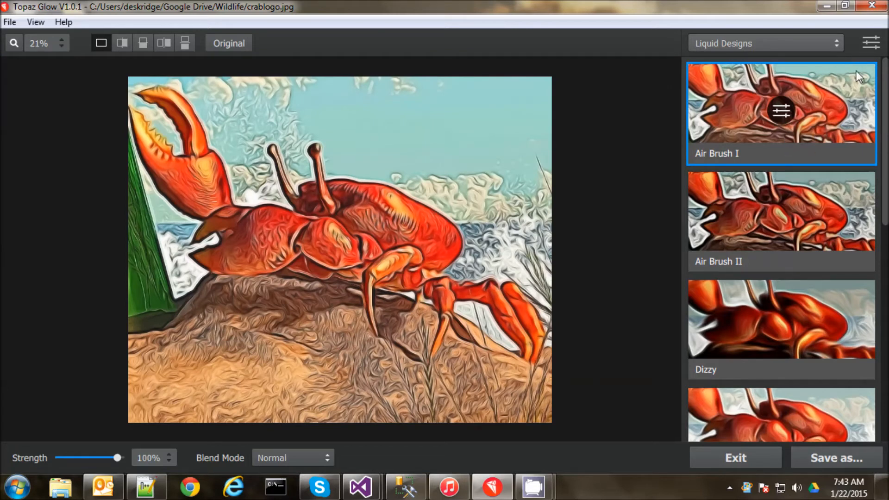
Step: Adjust Air Brush I's Primary Glow: Glow Strength 0.31, Effect Sharpness 0.16 and Electrify 0.39
{"action": "left_click", "coordinate": [781, 112]}
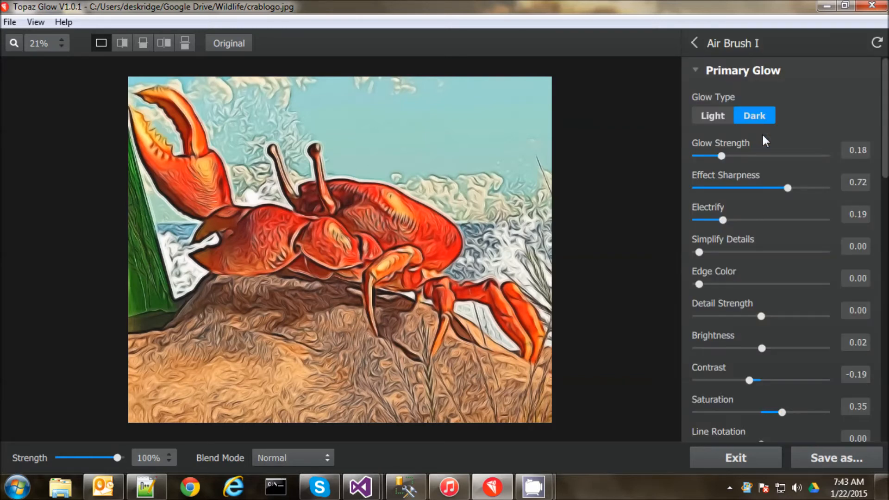
{"action": "left_click_drag", "start_coordinate": [721, 156], "coordinate": [737, 156]}
{"action": "left_click_drag", "start_coordinate": [787, 186], "coordinate": [719, 187]}
{"action": "left_click_drag", "start_coordinate": [726, 219], "coordinate": [744, 221]}
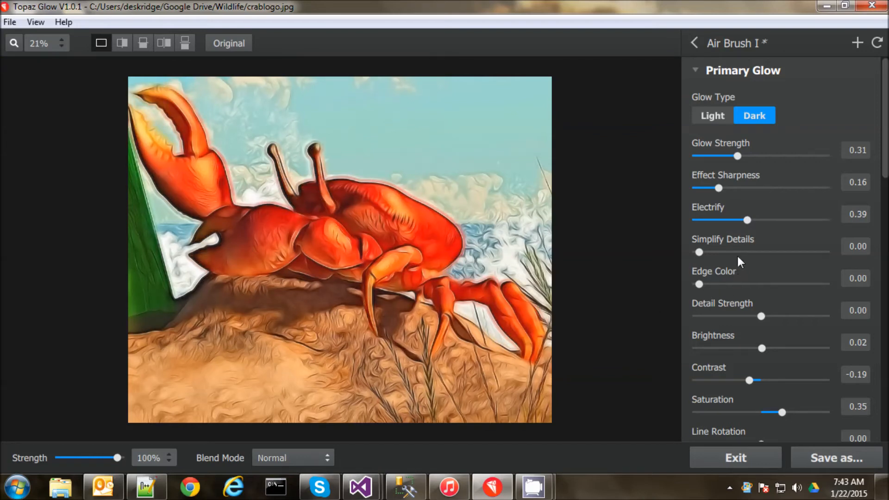
Step: Save the adjusted Air Brush I settings as a new effect named "mt style1" with a category tag
{"action": "scroll", "coordinate": [751, 213], "scroll_direction": "down", "scroll_amount": 6}
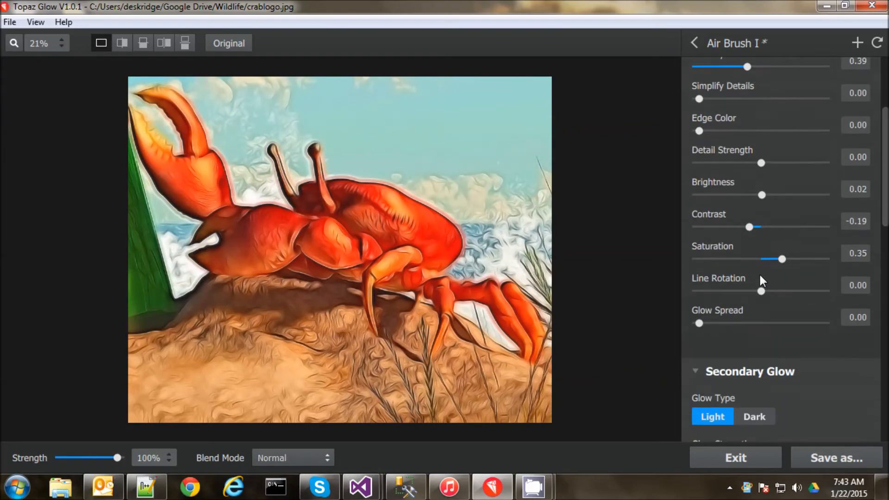
{"action": "scroll", "coordinate": [754, 287], "scroll_direction": "down", "scroll_amount": 4}
{"action": "scroll", "coordinate": [753, 283], "scroll_direction": "up", "scroll_amount": 6}
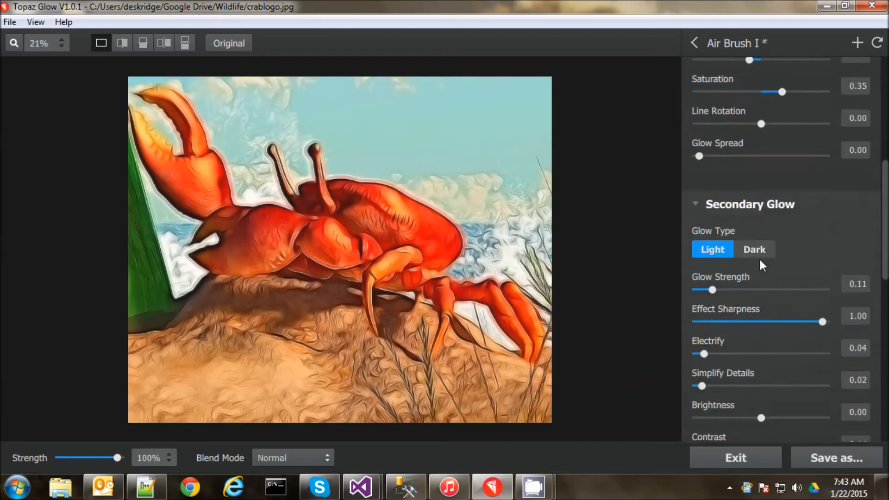
{"action": "scroll", "coordinate": [841, 65], "scroll_direction": "up", "scroll_amount": 2}
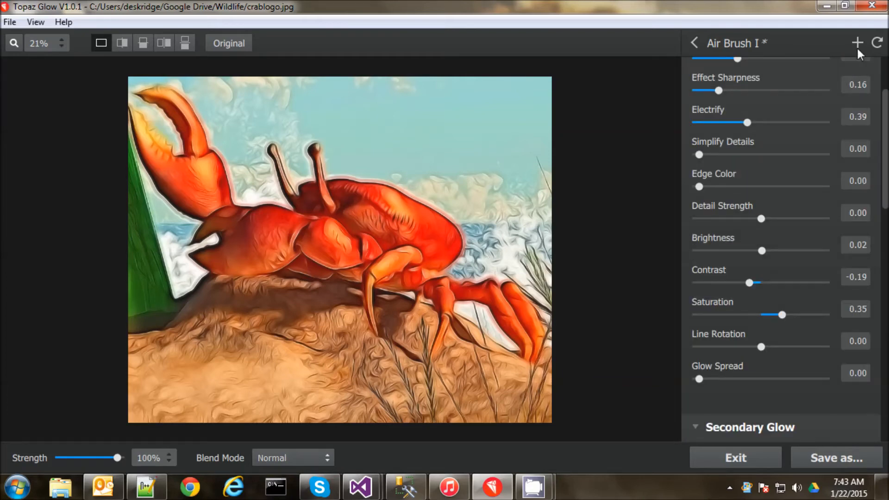
{"action": "left_click", "coordinate": [857, 43]}
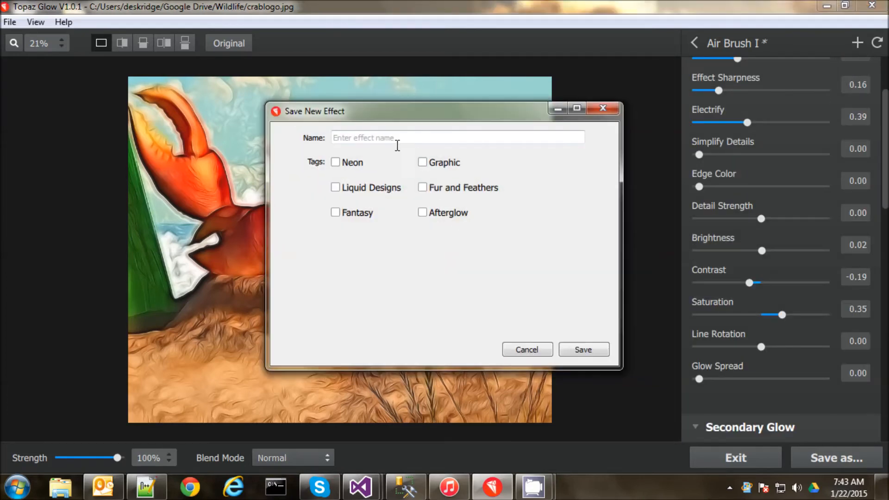
{"action": "type", "text": "mt "}
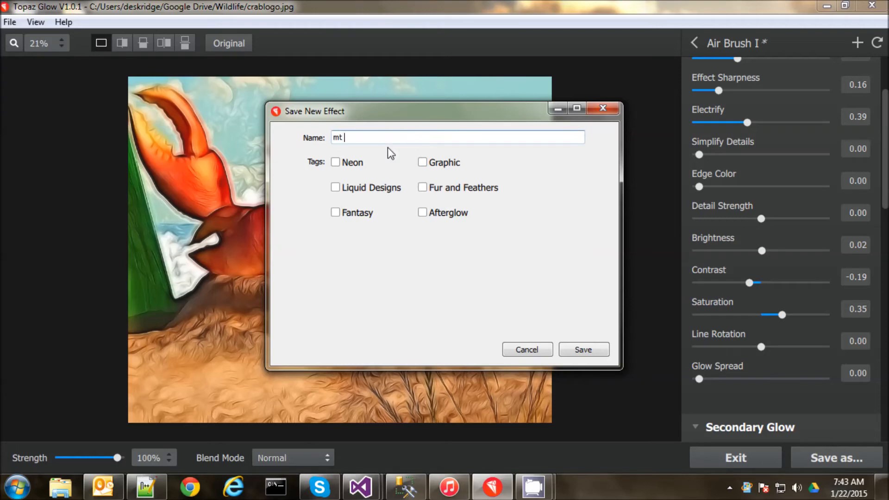
{"action": "type", "text": "style1"}
{"action": "left_click", "coordinate": [423, 187]}
{"action": "left_click", "coordinate": [590, 348]}
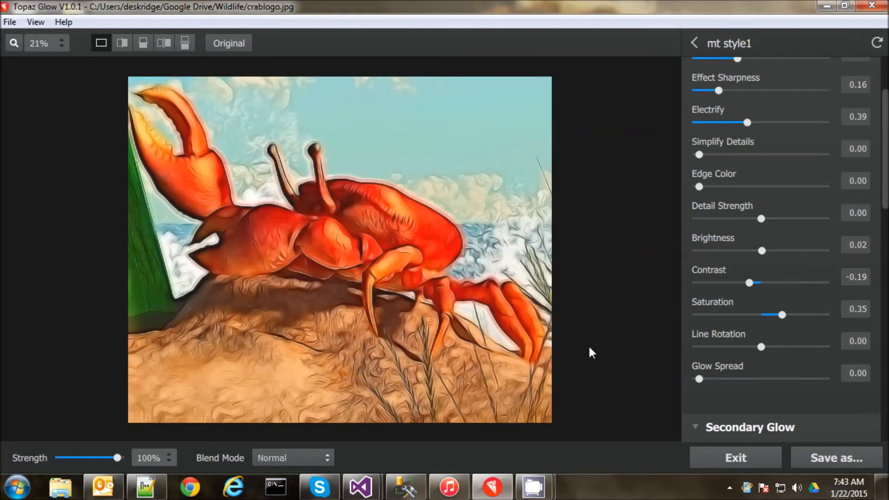
Step: Adjust mt style1's Secondary Glow: Glow Strength 0.61, Effect Sharpness 0.24 and Electrify 0.31
{"action": "left_click_drag", "start_coordinate": [885, 198], "coordinate": [884, 258]}
{"action": "left_click_drag", "start_coordinate": [884, 276], "coordinate": [873, 296]}
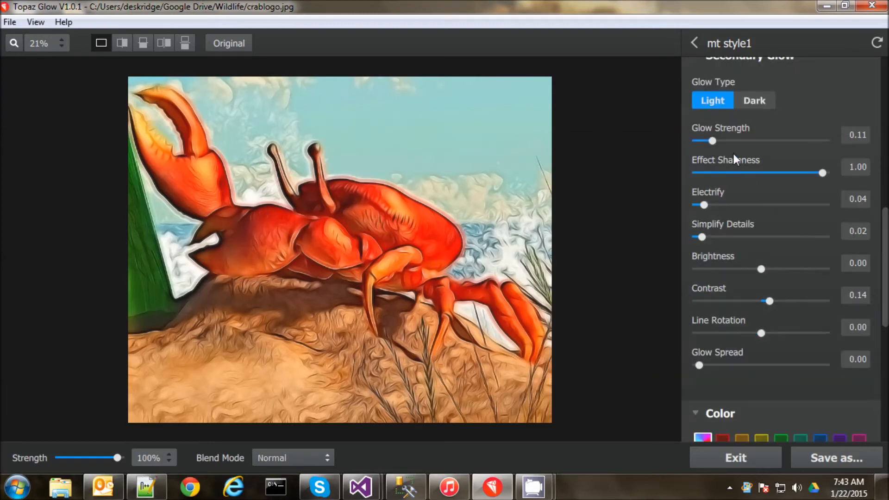
{"action": "left_click_drag", "start_coordinate": [713, 140], "coordinate": [774, 140]}
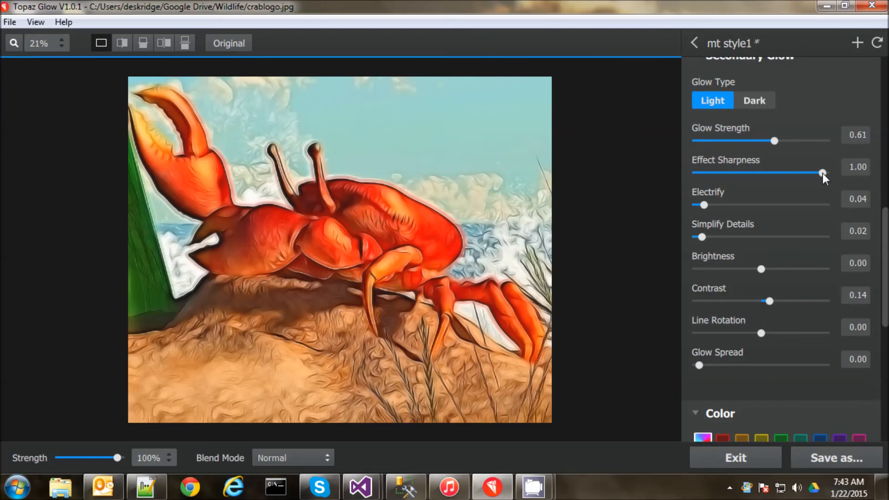
{"action": "left_click_drag", "start_coordinate": [822, 173], "coordinate": [727, 173]}
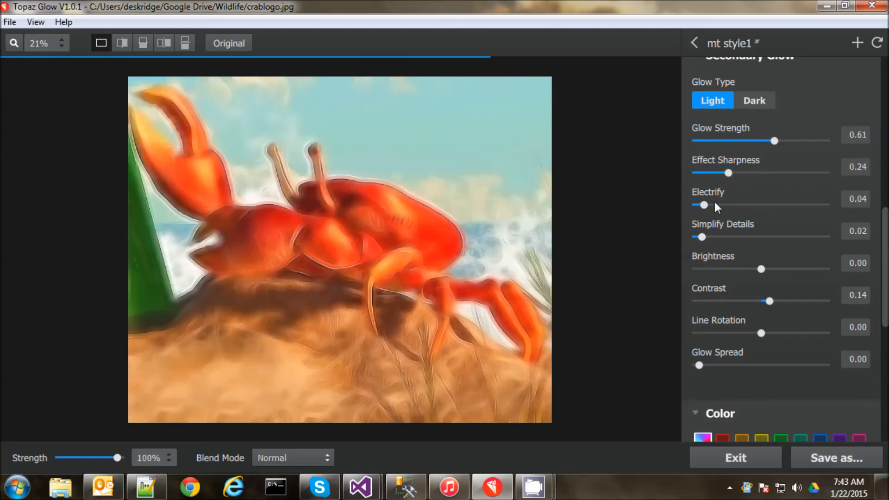
{"action": "left_click_drag", "start_coordinate": [704, 205], "coordinate": [738, 204]}
{"action": "scroll", "coordinate": [749, 205], "scroll_direction": "down", "scroll_amount": 1}
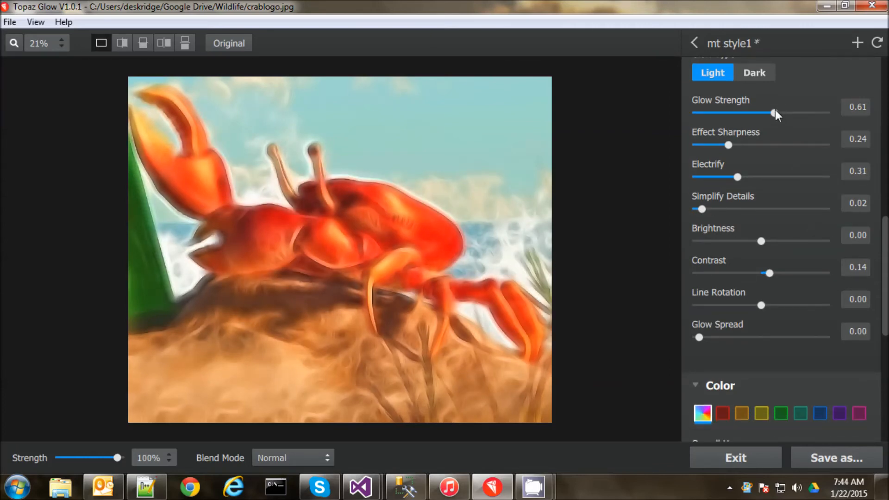
Step: Change the Secondary Glow's type to Dark and set its Glow Strength to 0.38
{"action": "left_click_drag", "start_coordinate": [774, 113], "coordinate": [598, 145]}
{"action": "left_click", "coordinate": [752, 115]}
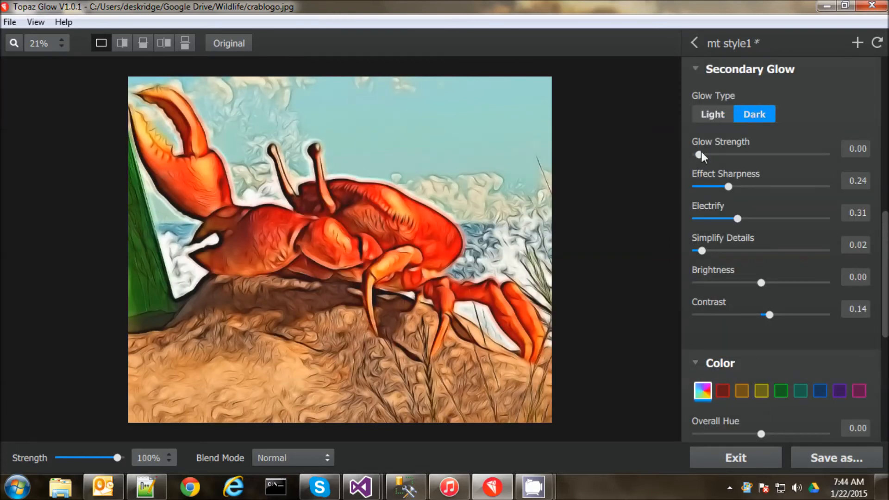
{"action": "left_click_drag", "start_coordinate": [699, 154], "coordinate": [747, 154]}
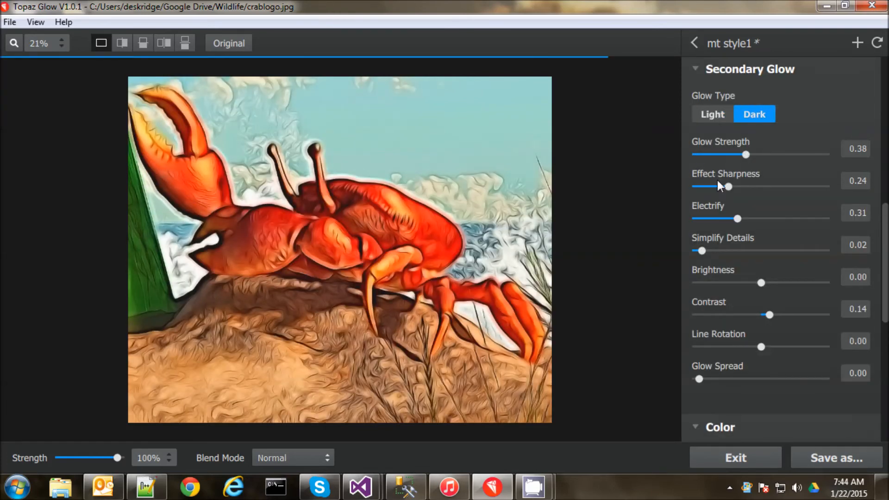
Step: Reduce the Overall Saturation in the Color settings to -0.68
{"action": "scroll", "coordinate": [721, 262], "scroll_direction": "down", "scroll_amount": 3}
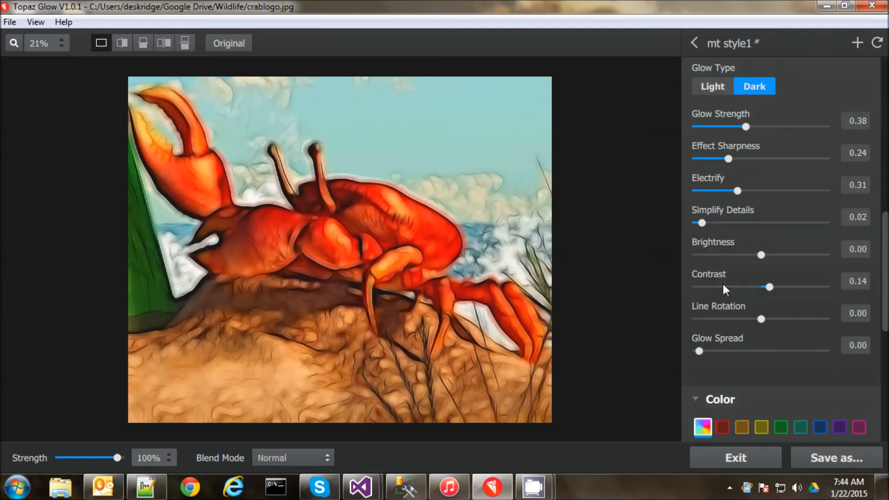
{"action": "scroll", "coordinate": [726, 290], "scroll_direction": "down", "scroll_amount": 5}
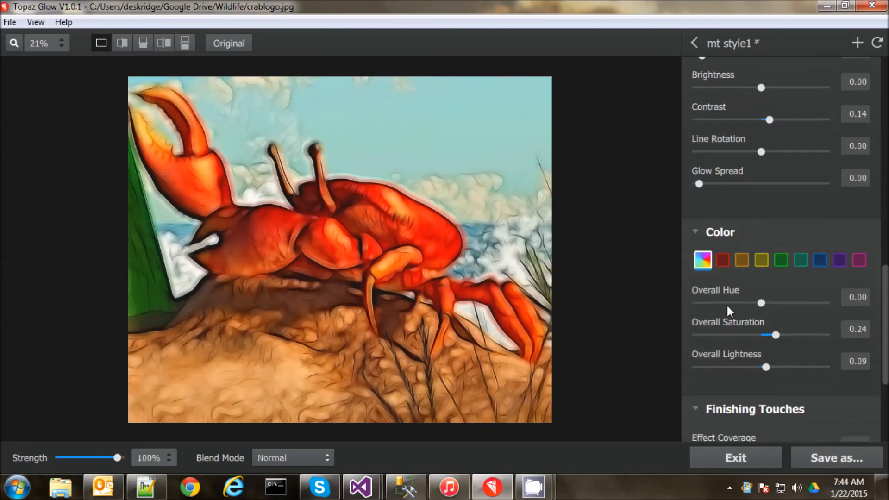
{"action": "scroll", "coordinate": [727, 307], "scroll_direction": "down", "scroll_amount": 2}
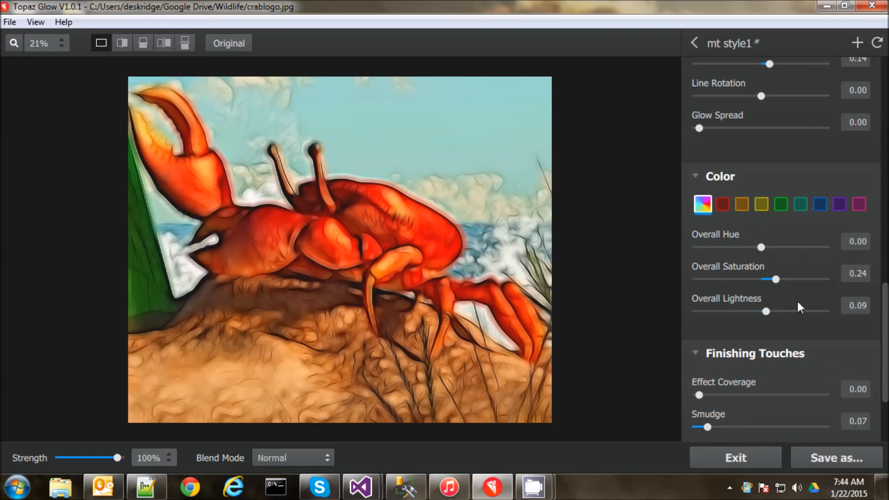
{"action": "left_click_drag", "start_coordinate": [777, 278], "coordinate": [720, 285]}
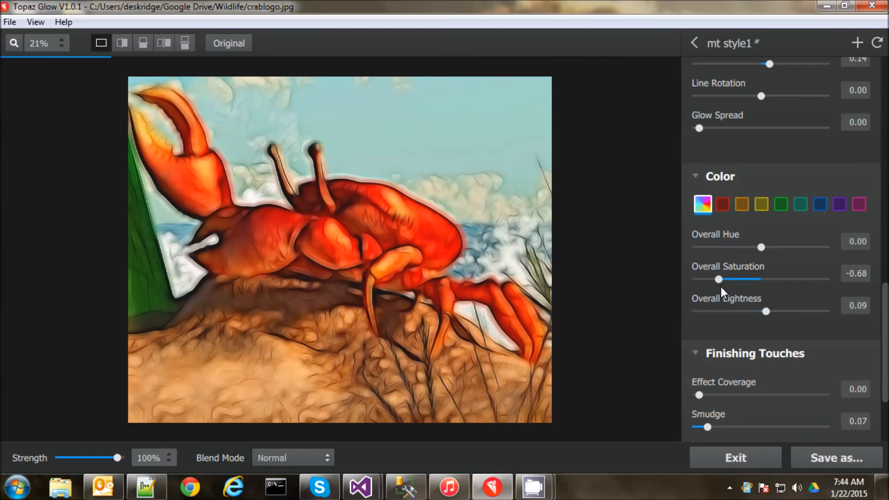
Step: Adjust the Finishing Touches: Effect Coverage 0.34, Coverage Transition 0.47 and Smudge 0.00
{"action": "scroll", "coordinate": [774, 311], "scroll_direction": "down", "scroll_amount": 4}
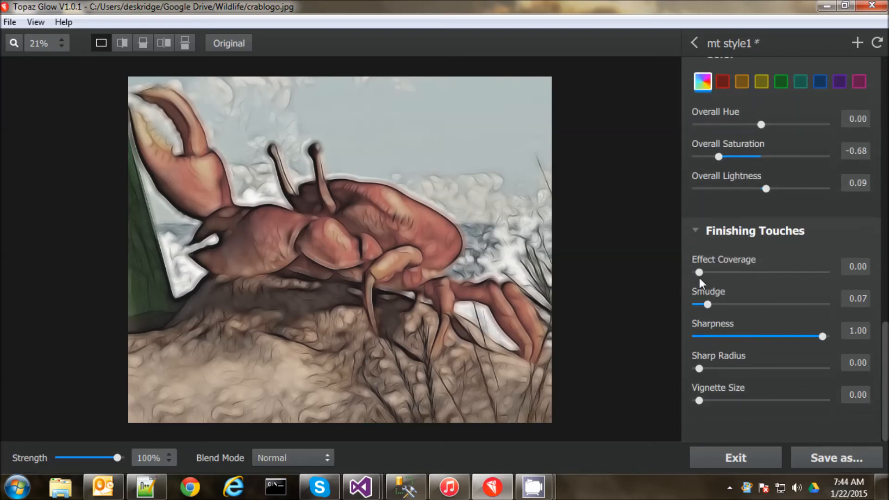
{"action": "left_click_drag", "start_coordinate": [698, 274], "coordinate": [741, 273]}
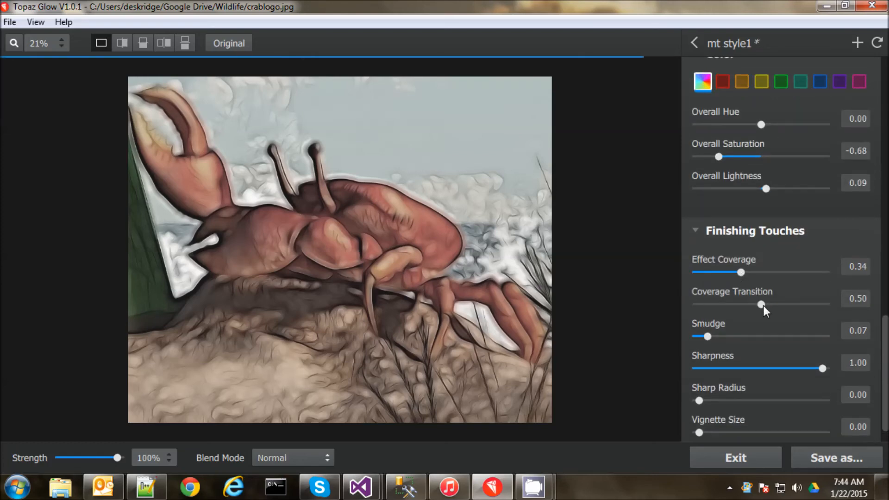
{"action": "left_click_drag", "start_coordinate": [760, 304], "coordinate": [757, 304]}
{"action": "left_click_drag", "start_coordinate": [708, 336], "coordinate": [729, 336]}
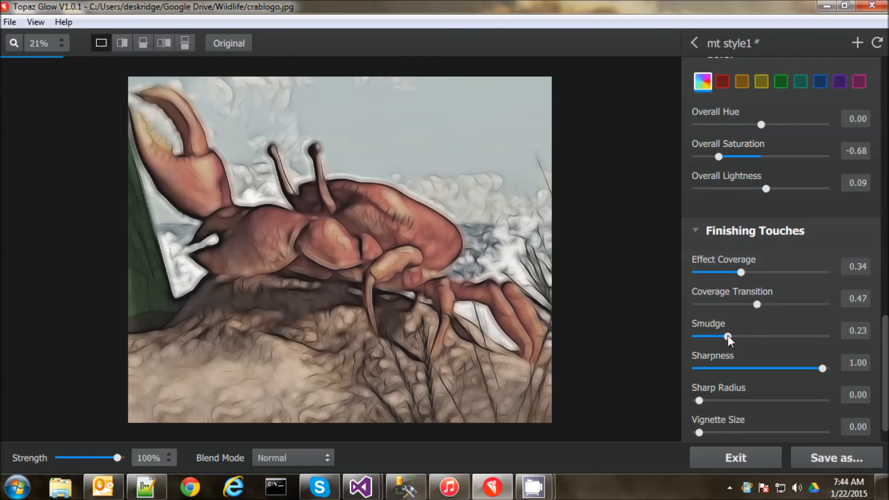
{"action": "left_click_drag", "start_coordinate": [728, 336], "coordinate": [701, 337]}
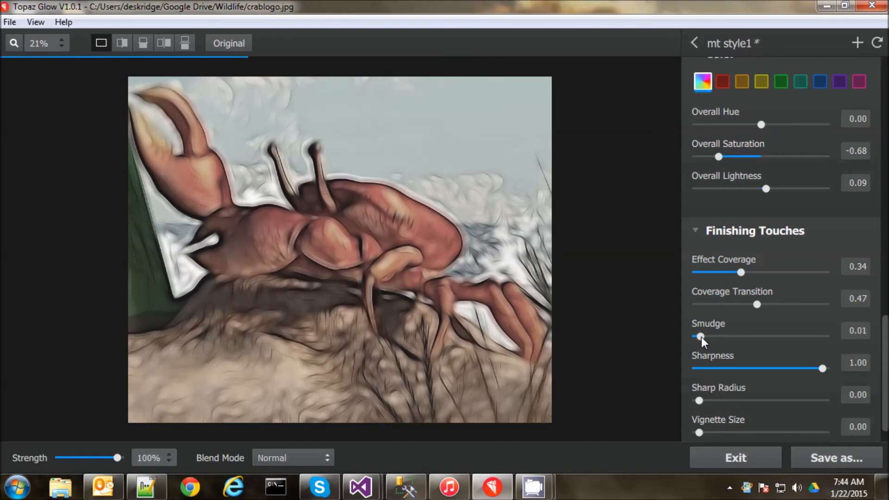
{"action": "left_click_drag", "start_coordinate": [701, 337], "coordinate": [690, 337]}
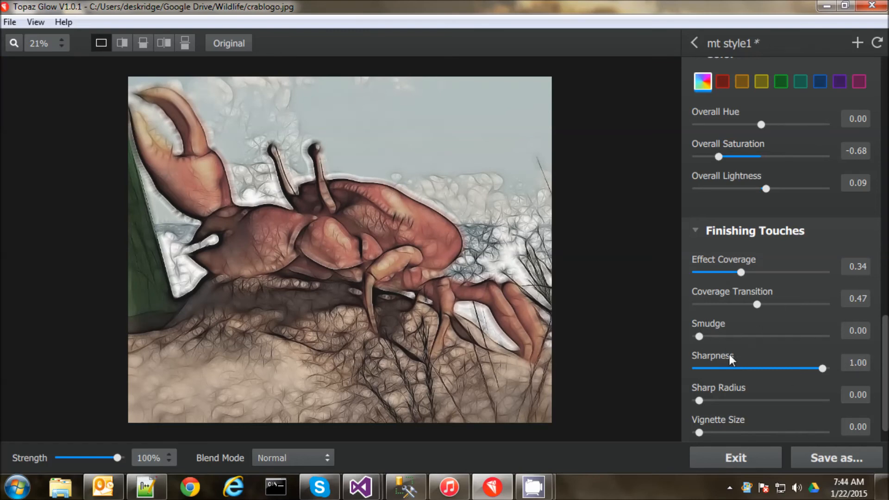
Step: Save the finished image as the JPEG file crablogoGlow.jpg in the Wildlife folder, with Maximum quality and Optimized format
{"action": "scroll", "coordinate": [728, 355], "scroll_direction": "down", "scroll_amount": 2}
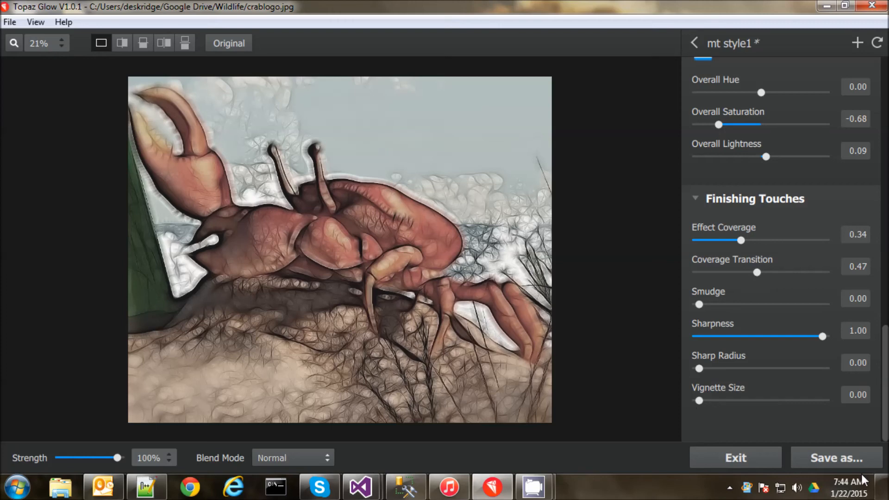
{"action": "left_click", "coordinate": [823, 461]}
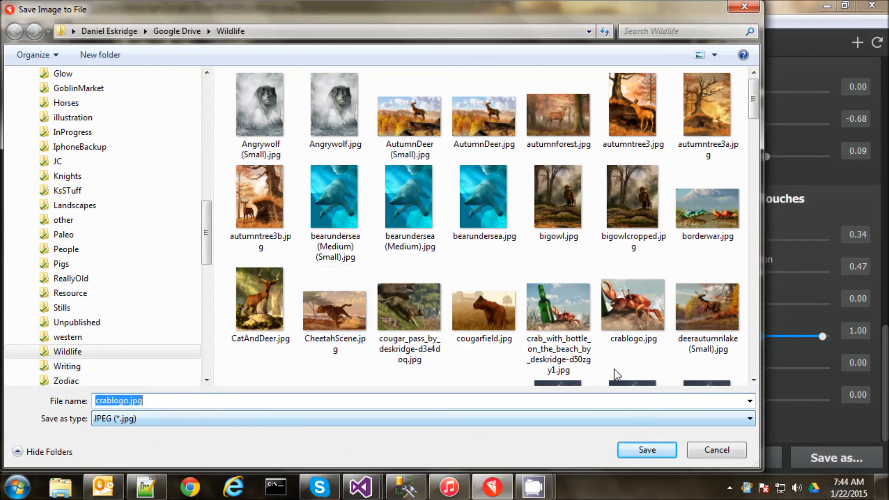
{"action": "left_click", "coordinate": [129, 400]}
{"action": "type", "text": "Glow"}
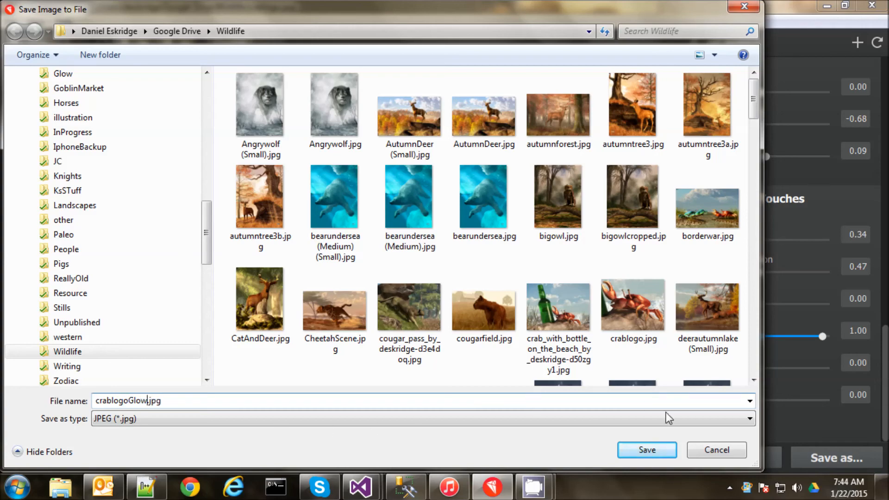
{"action": "left_click", "coordinate": [655, 449]}
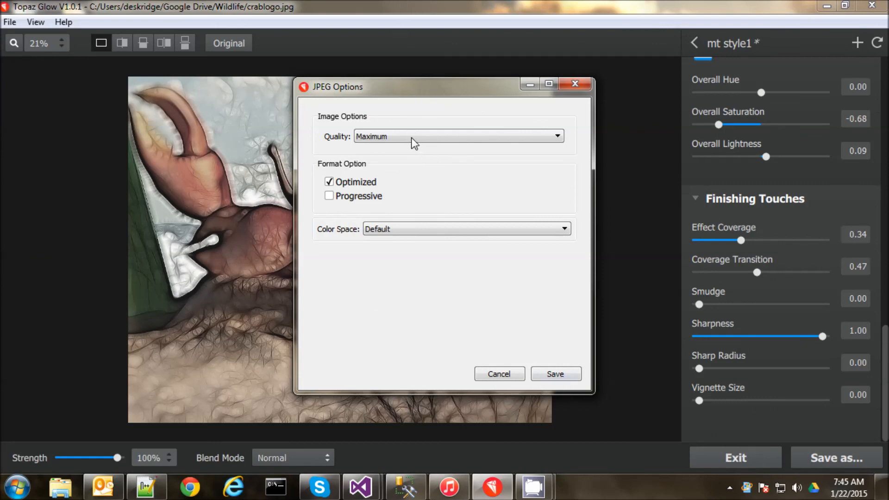
{"action": "left_click", "coordinate": [556, 379]}
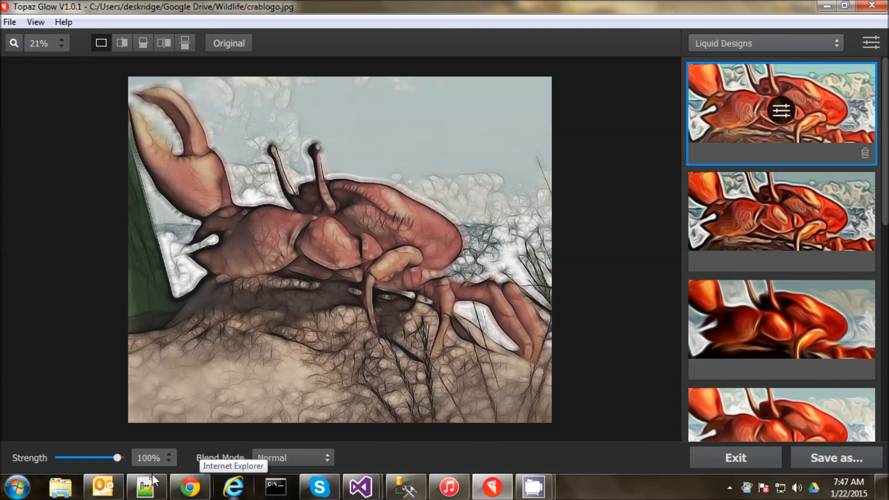
{"action": "left_click", "coordinate": [190, 487]}
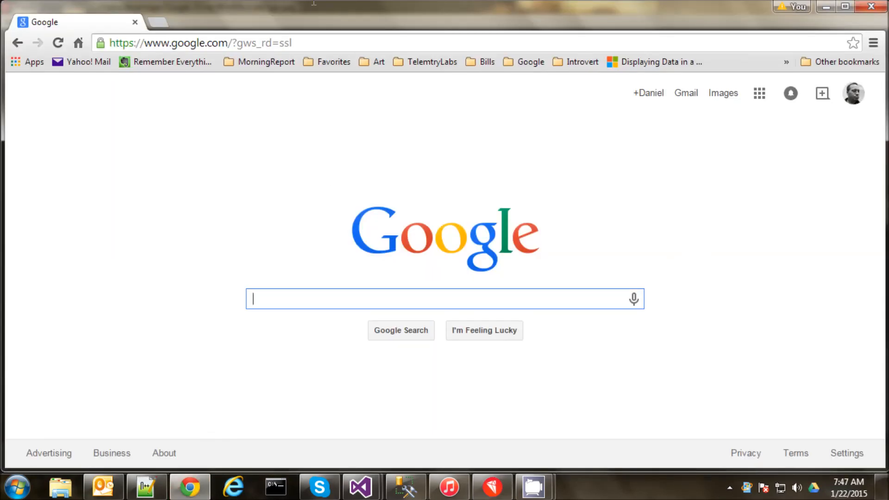
{"action": "left_click", "coordinate": [250, 47]}
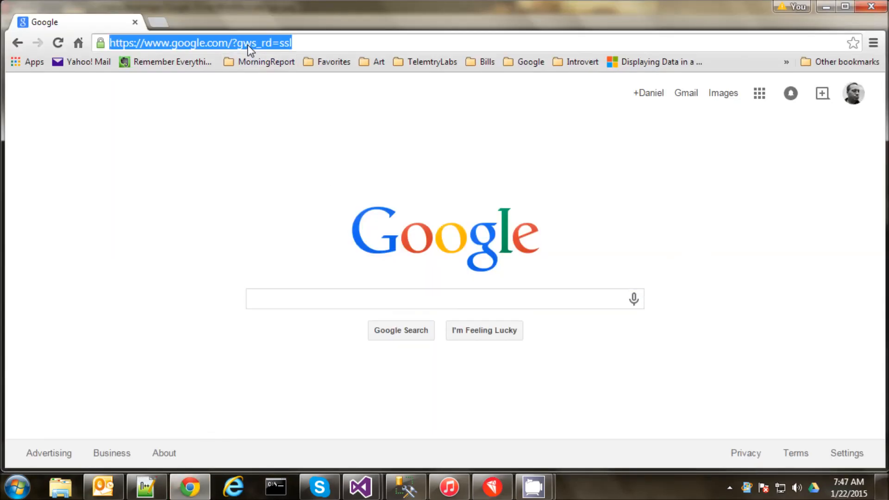
{"action": "type", "text": "www."}
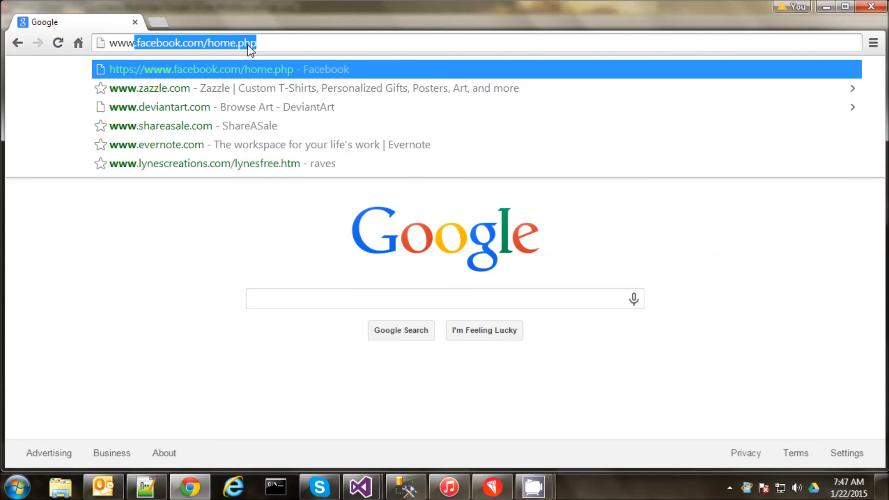
{"action": "type", "text": "introvertartist.com"}
{"action": "key", "text": "Down"}
{"action": "key", "text": "Up"}
{"action": "type", "text": "/glow"}
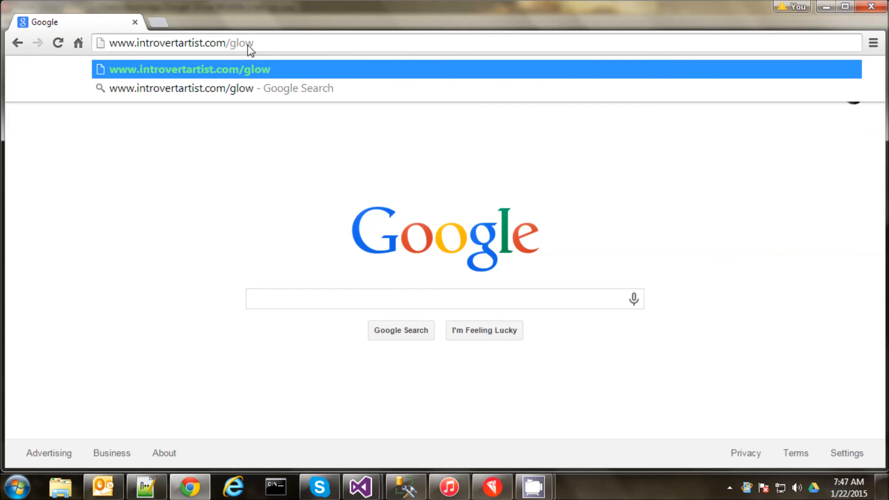
{"action": "key", "text": "Return"}
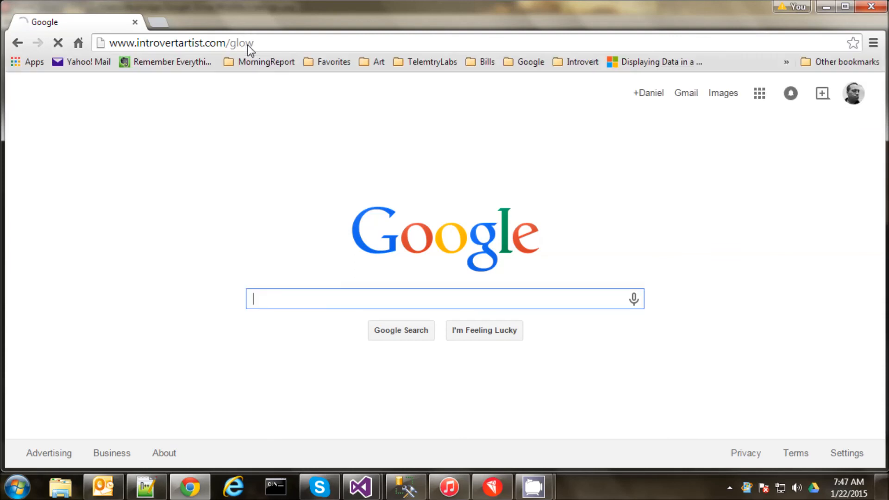